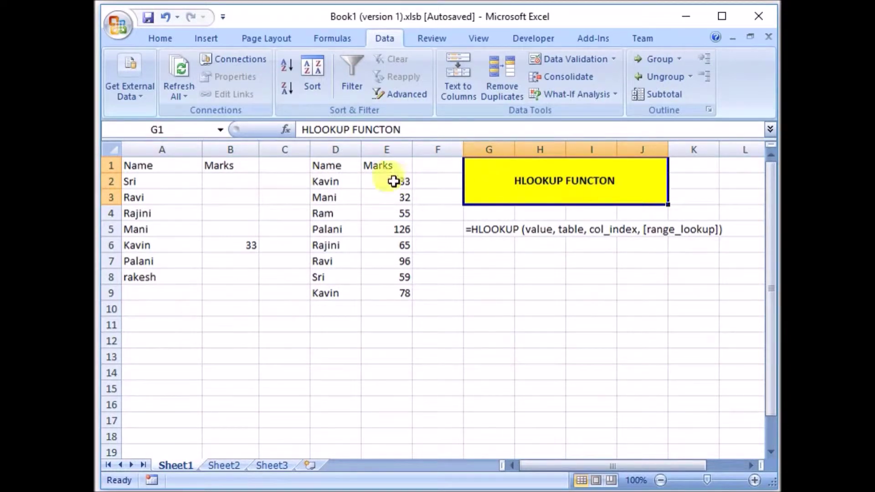
- Examine the vertical Name and Marks lists in columns D and E of Sheet1
{"action": "left_click", "coordinate": [323, 161]}
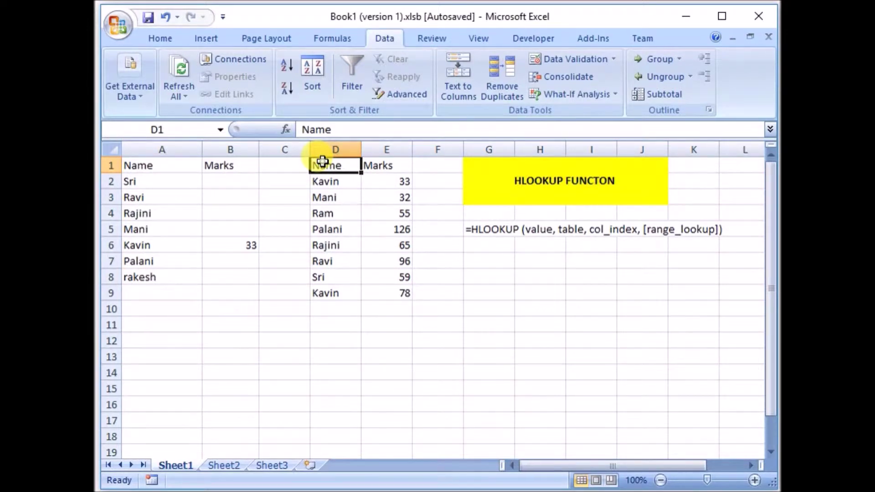
{"action": "left_click_drag", "start_coordinate": [336, 182], "coordinate": [340, 289]}
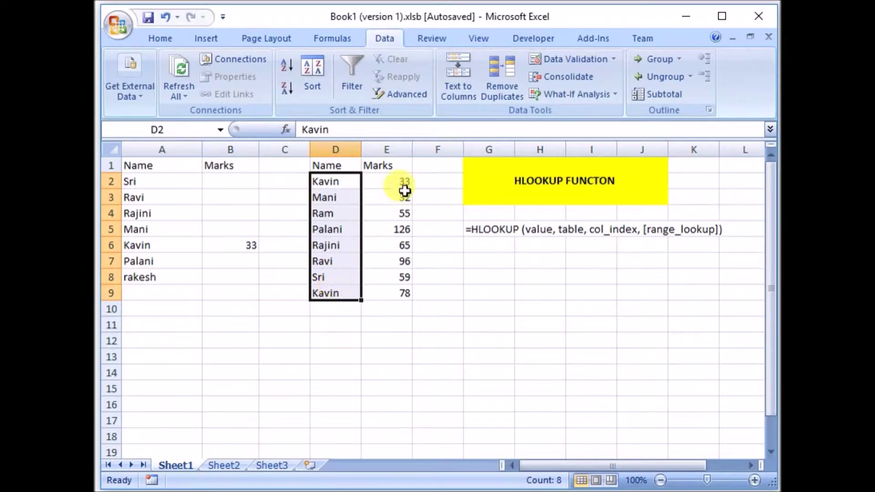
{"action": "left_click_drag", "start_coordinate": [404, 182], "coordinate": [406, 300]}
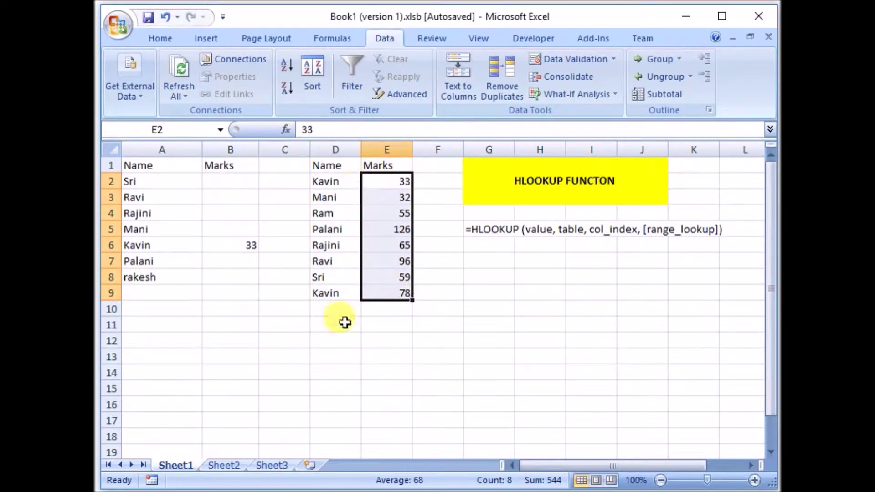
{"action": "left_click", "coordinate": [219, 314]}
- Open Sheet2 and examine the Name, Sub and Marks rows of the horizontal table in rows 1 to 3
{"action": "left_click", "coordinate": [220, 465]}
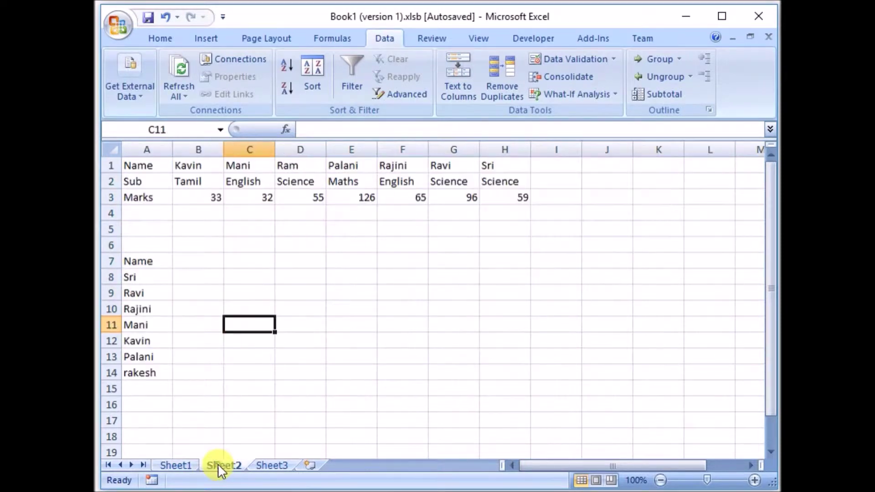
{"action": "left_click", "coordinate": [103, 173]}
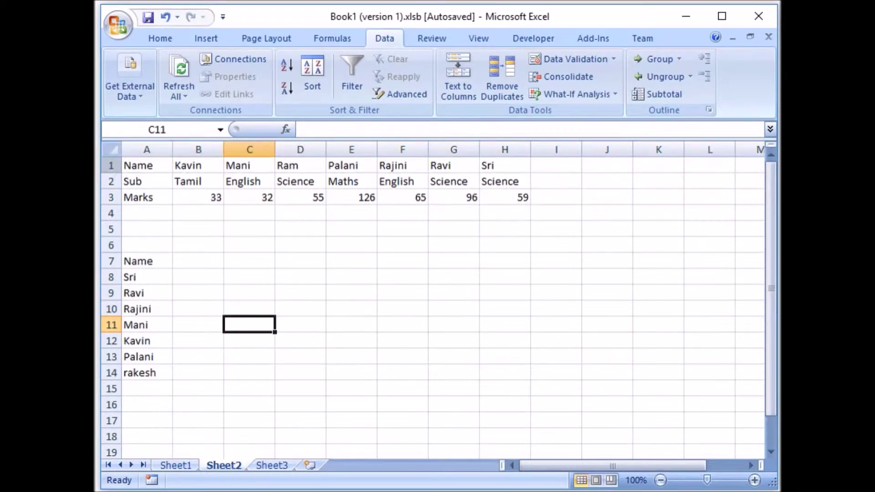
{"action": "left_click", "coordinate": [112, 165]}
{"action": "left_click", "coordinate": [186, 164]}
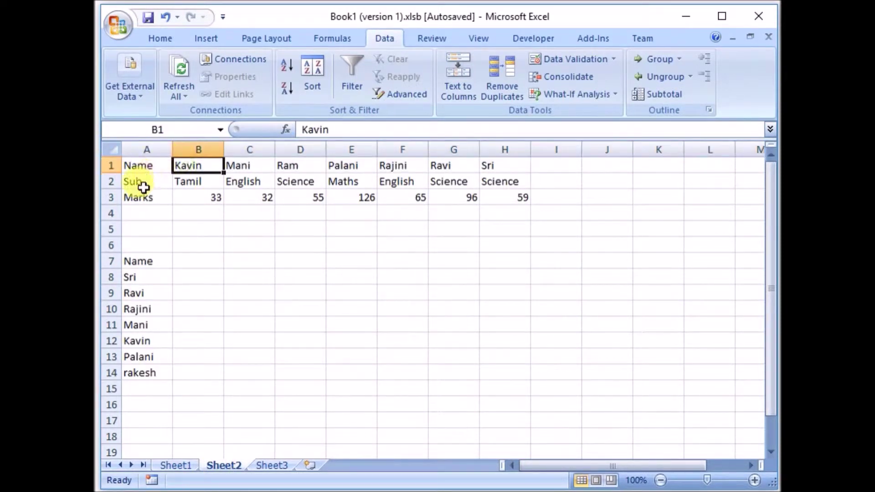
{"action": "left_click_drag", "start_coordinate": [143, 183], "coordinate": [145, 252]}
{"action": "left_click", "coordinate": [209, 166]}
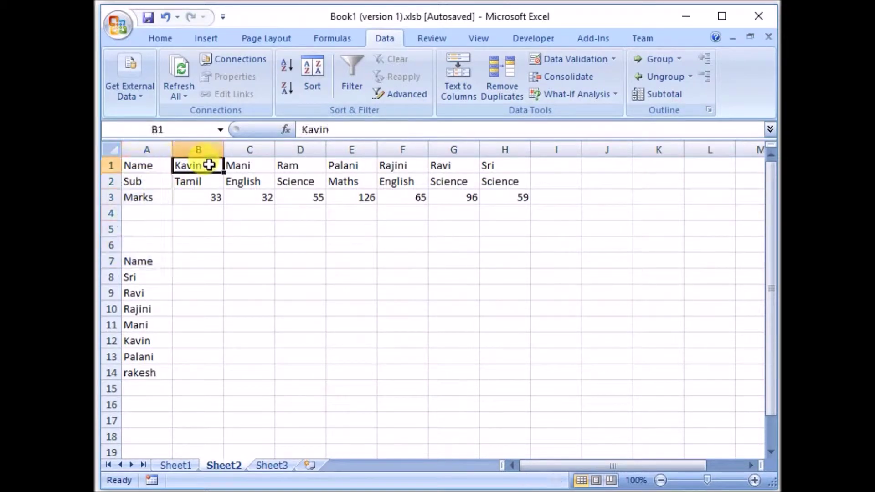
{"action": "left_click", "coordinate": [137, 182]}
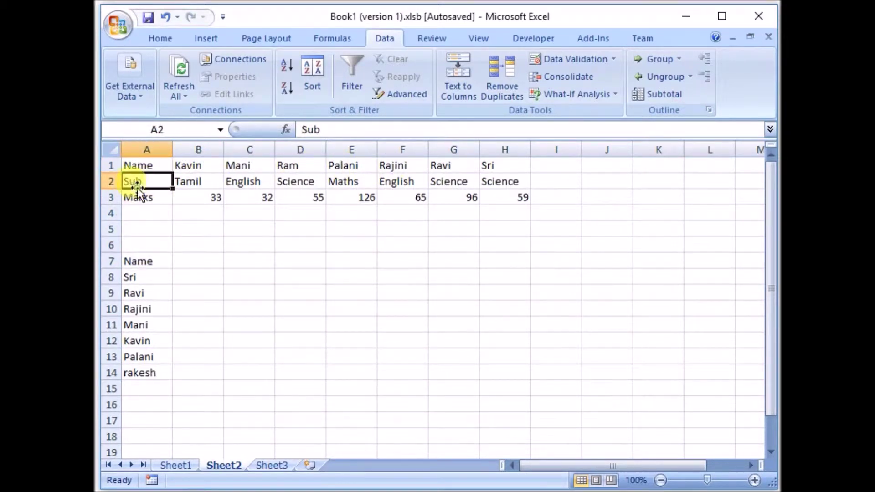
{"action": "left_click", "coordinate": [142, 200]}
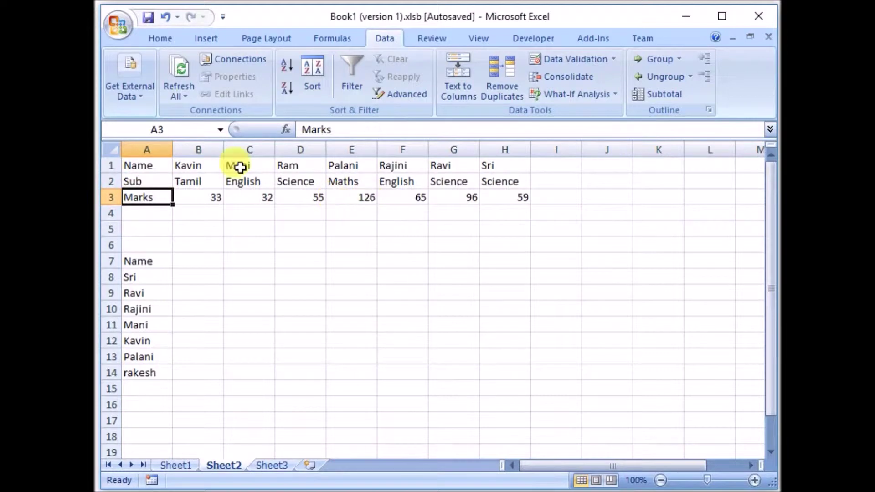
{"action": "left_click", "coordinate": [110, 197]}
{"action": "left_click", "coordinate": [110, 182]}
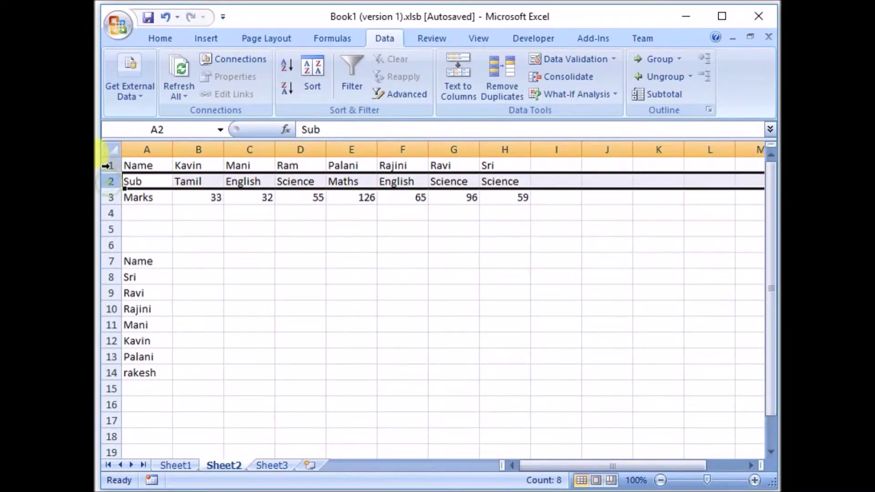
{"action": "left_click", "coordinate": [110, 166]}
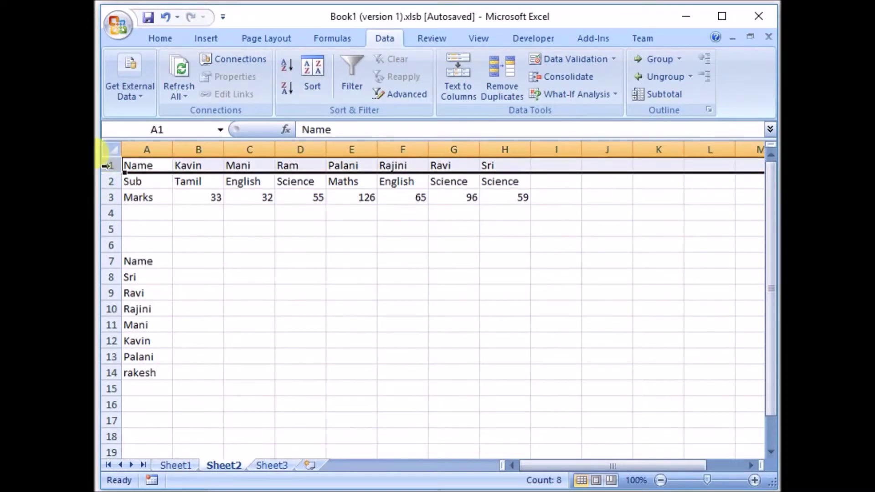
- Start an HLOOKUP formula in cell B8 with A8 as the lookup value
{"action": "left_click", "coordinate": [156, 279]}
{"action": "left_click", "coordinate": [191, 280]}
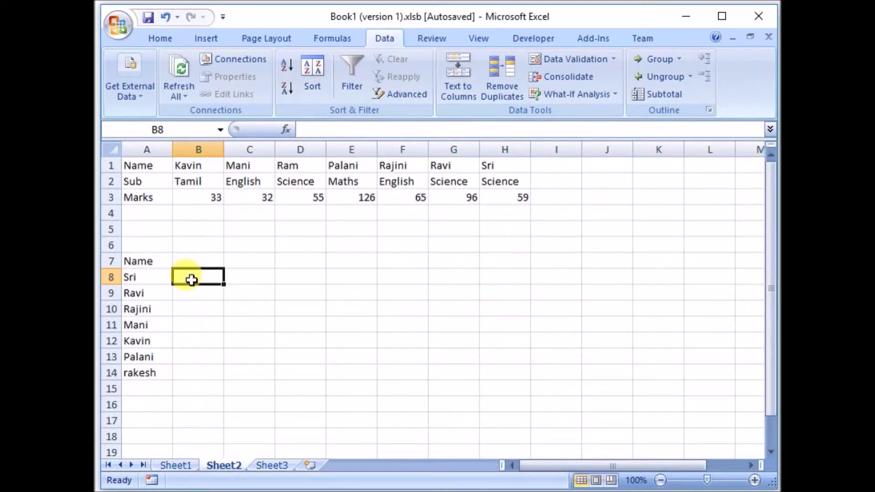
{"action": "type", "text": "="}
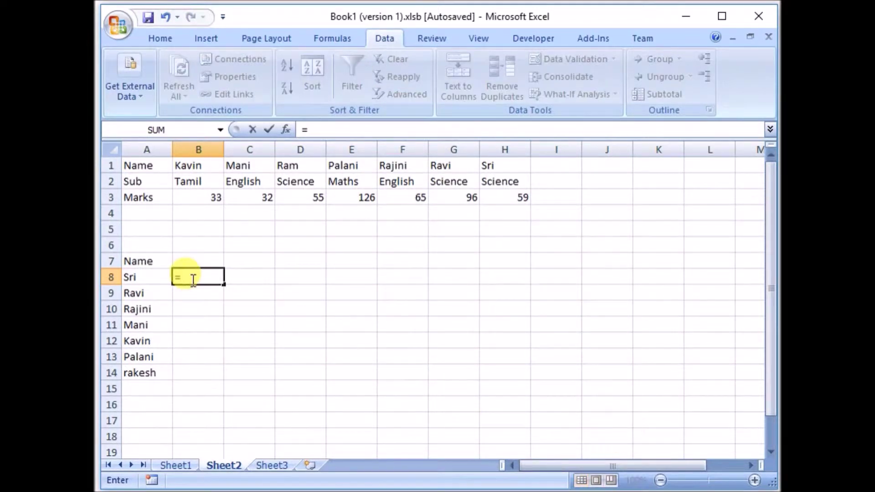
{"action": "type", "text": "hlo"}
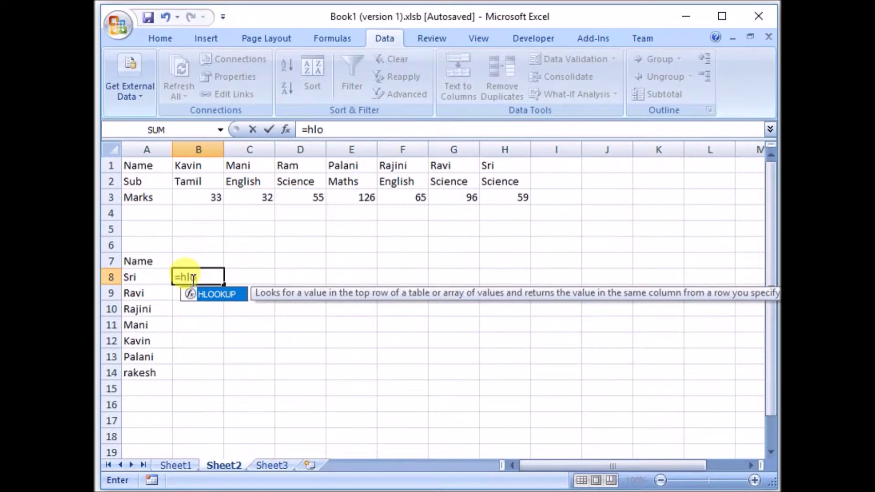
{"action": "key", "text": "Tab"}
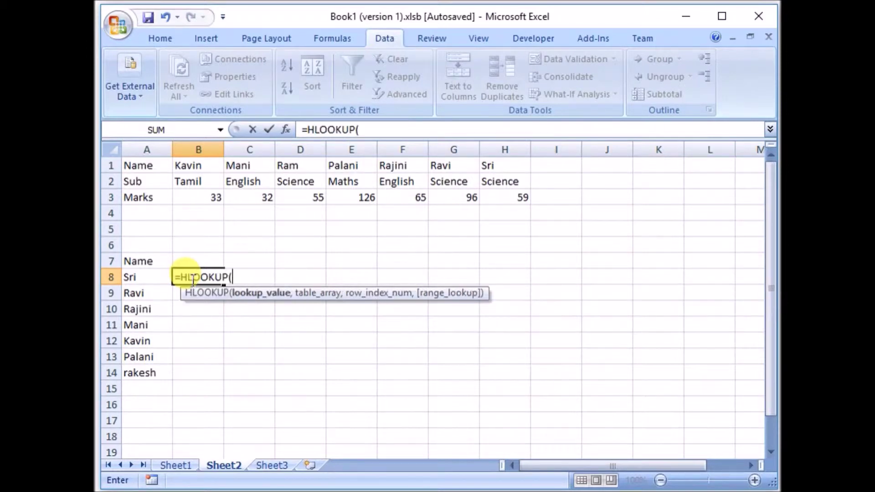
{"action": "left_click", "coordinate": [141, 274]}
{"action": "type", "text": ","}
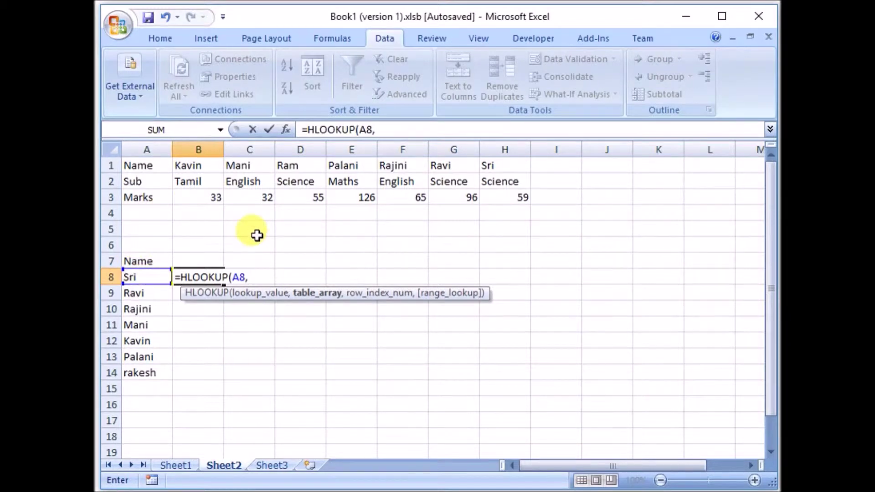
- Set the table array of the B8 HLOOKUP formula to the range A1:H3
{"action": "left_click", "coordinate": [149, 166]}
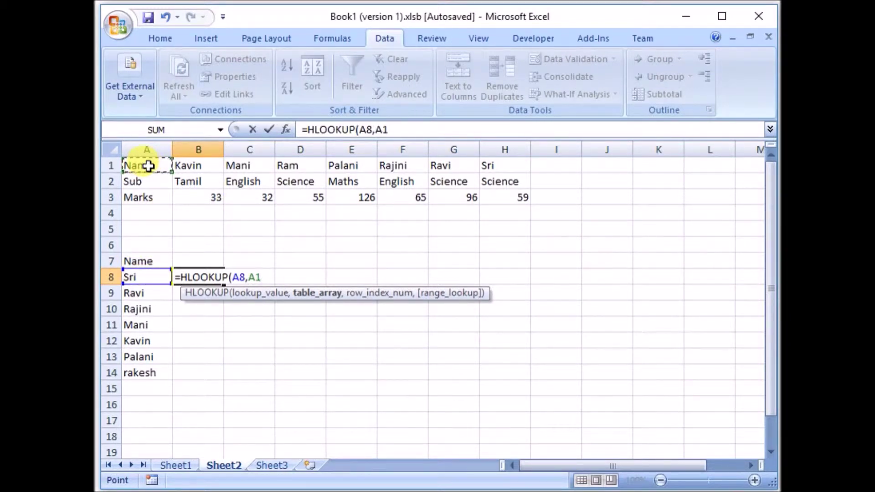
{"action": "key", "text": "shift+Right"}
{"action": "key", "text": "shift+Right"}
{"action": "key", "text": "shift+Right"}
{"action": "key", "text": "shift+Right"}
{"action": "key", "text": "shift+Right"}
{"action": "key", "text": "shift+Right"}
{"action": "key", "text": "shift+Right"}
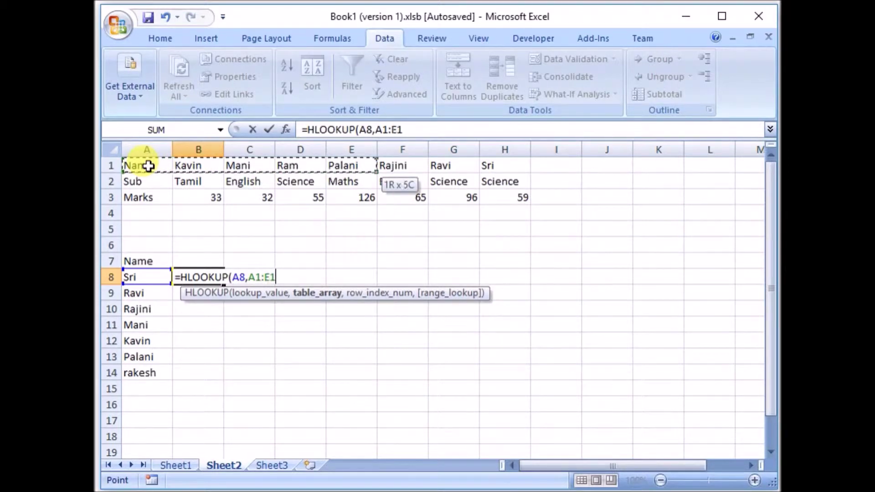
{"action": "key", "text": "shift+Down"}
{"action": "key", "text": "shift+Down"}
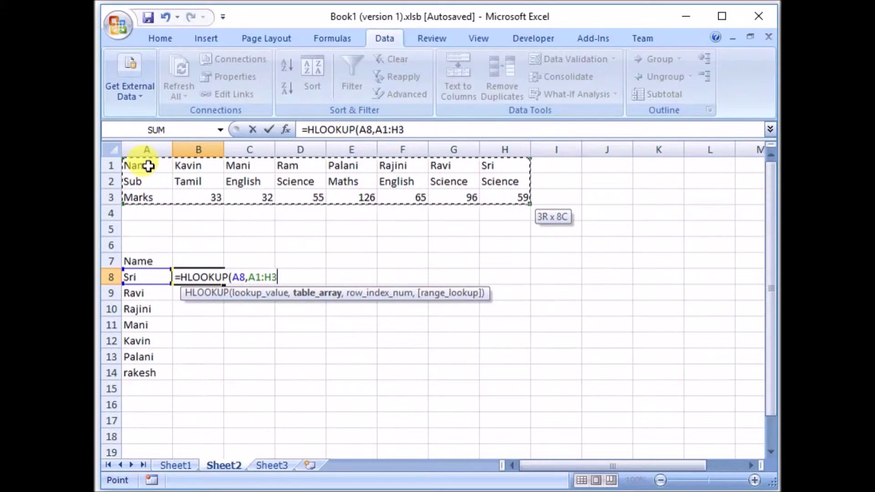
{"action": "key", "text": "F8"}
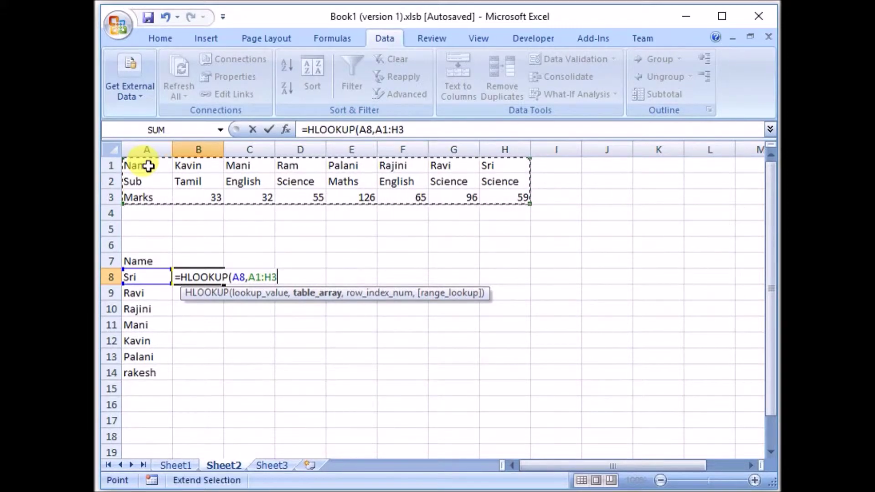
{"action": "type", "text": ","}
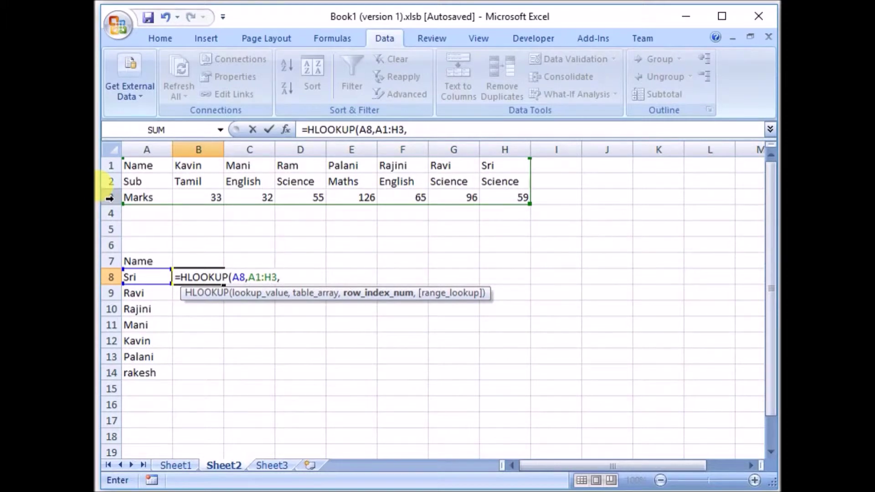
- Complete the HLOOKUP formula in B8 with row index 3 and range lookup 0 for an exact match
{"action": "type", "text": "3,0"}
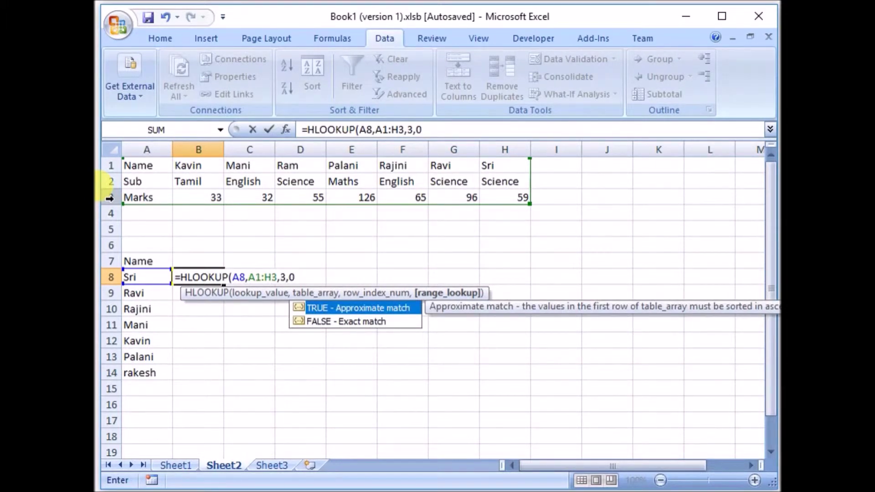
{"action": "type", "text": ")"}
{"action": "key", "text": "Return"}
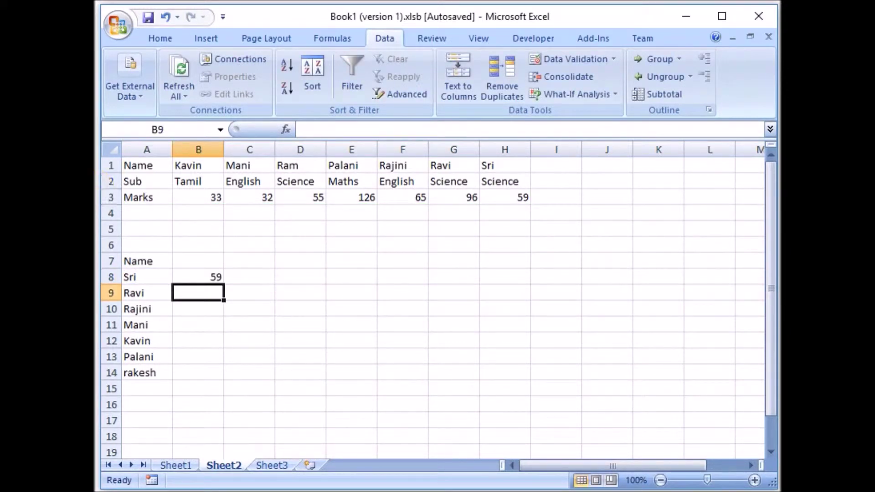
- Compare B8's result with the mark in H3, and fill the B8 formula down through B14
{"action": "left_click", "coordinate": [192, 273]}
{"action": "left_click", "coordinate": [485, 202]}
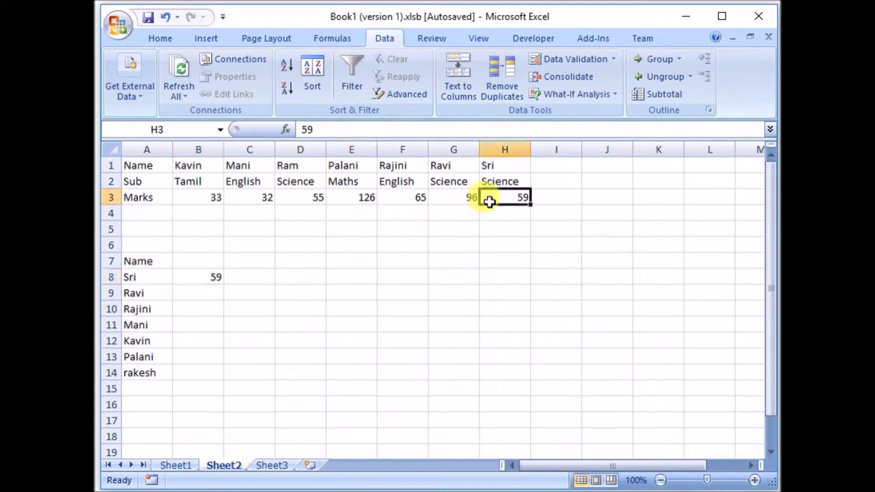
{"action": "left_click", "coordinate": [202, 277]}
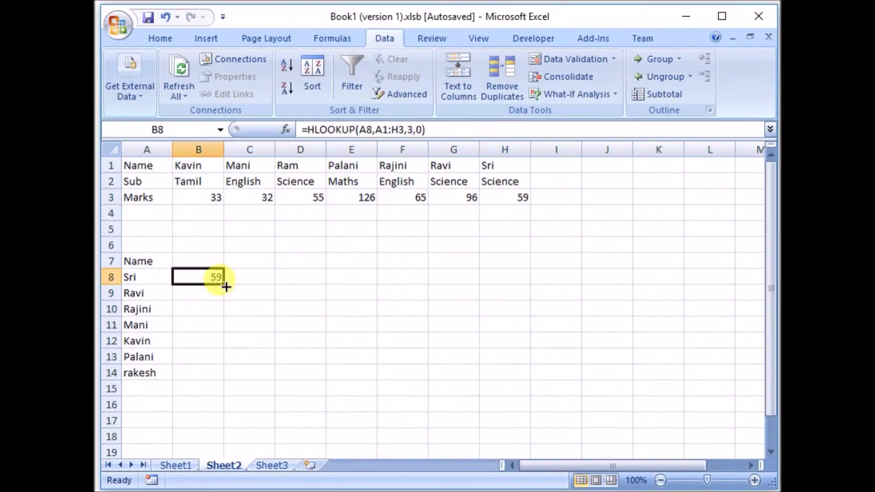
{"action": "left_click_drag", "start_coordinate": [224, 284], "coordinate": [224, 379]}
- Compare the lookup in B9 with the matching name in G1 and its mark in G3
{"action": "left_click", "coordinate": [207, 290]}
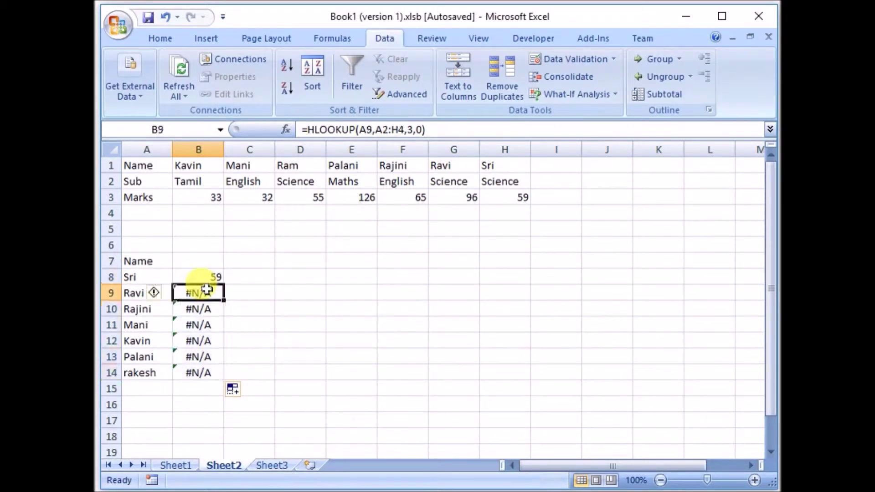
{"action": "left_click", "coordinate": [134, 293]}
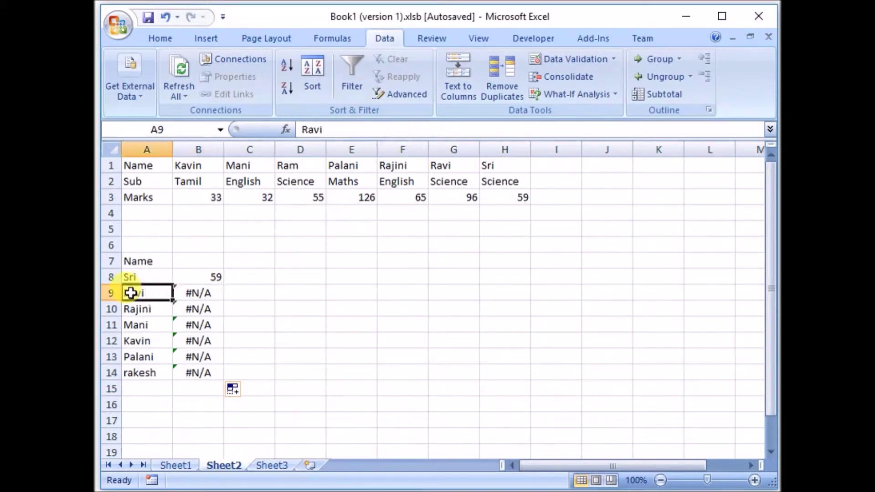
{"action": "left_click", "coordinate": [434, 165]}
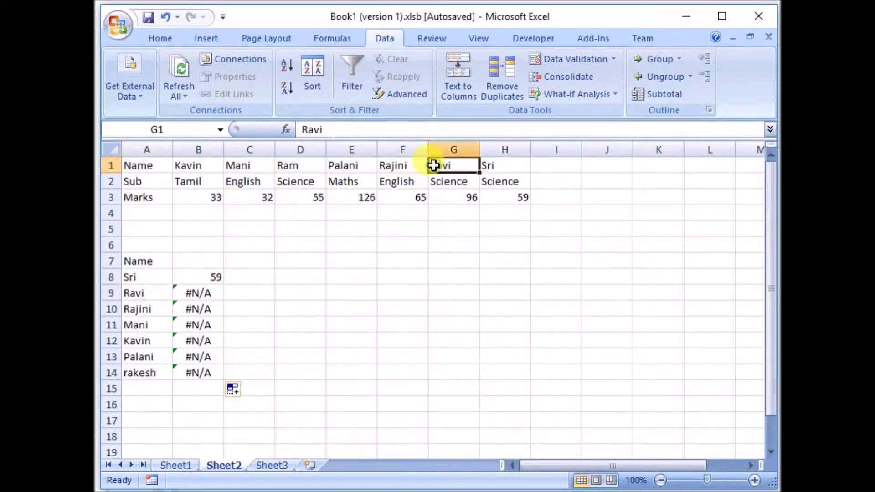
{"action": "left_click", "coordinate": [454, 203]}
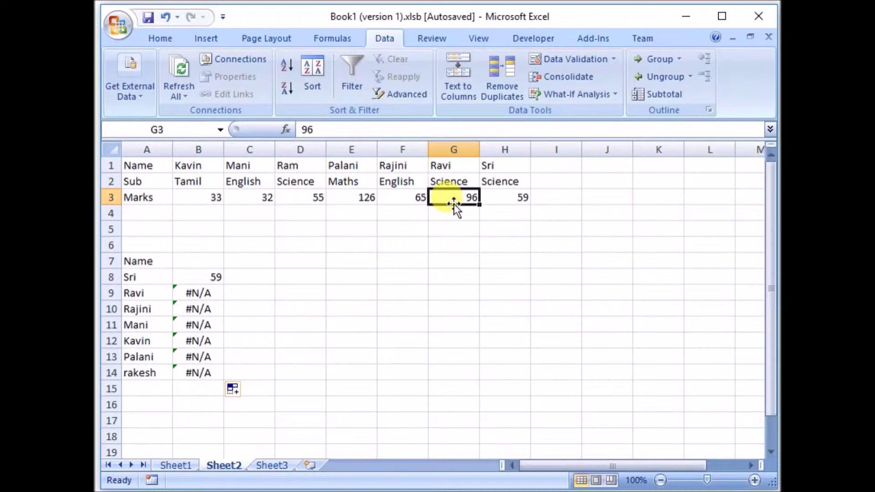
{"action": "left_click", "coordinate": [198, 294]}
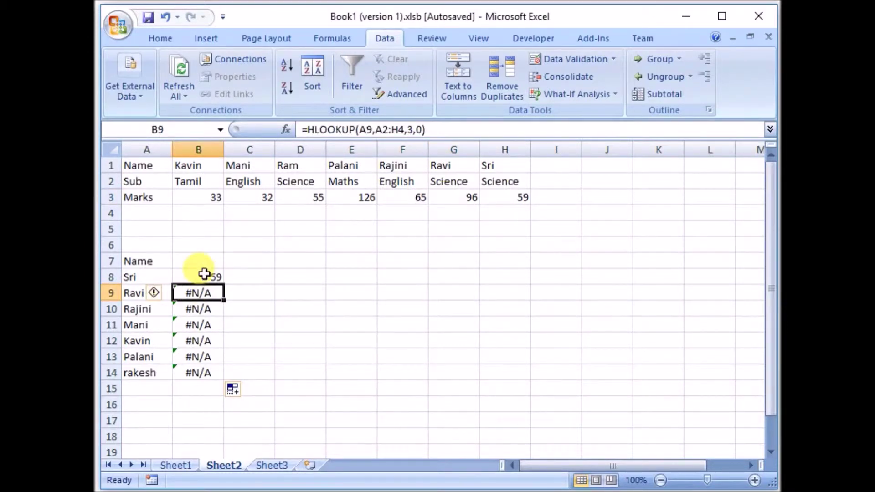
- Inspect the table range in B9's HLOOKUP formula and compare it with the source table in rows 1 to 3
{"action": "double_click", "coordinate": [204, 293]}
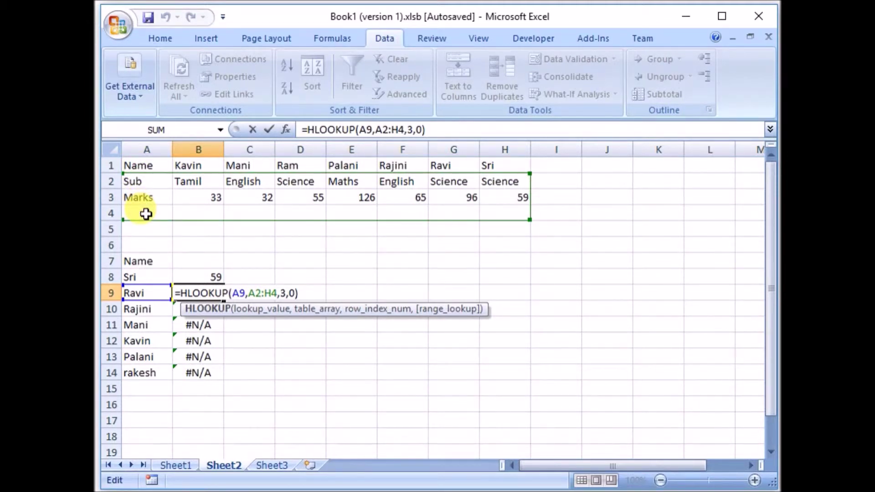
{"action": "key", "text": "ctrl+Return"}
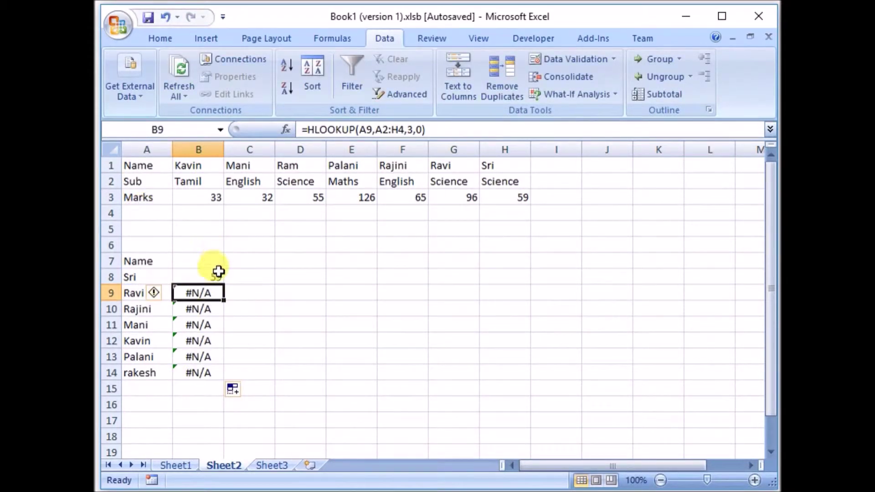
{"action": "left_click", "coordinate": [378, 130]}
{"action": "left_click_drag", "start_coordinate": [375, 129], "coordinate": [403, 130]}
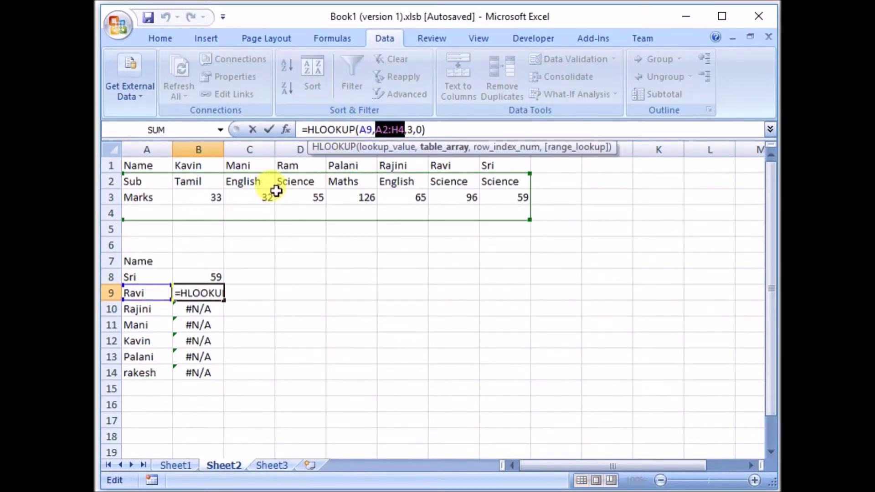
{"action": "key", "text": "ctrl+Return"}
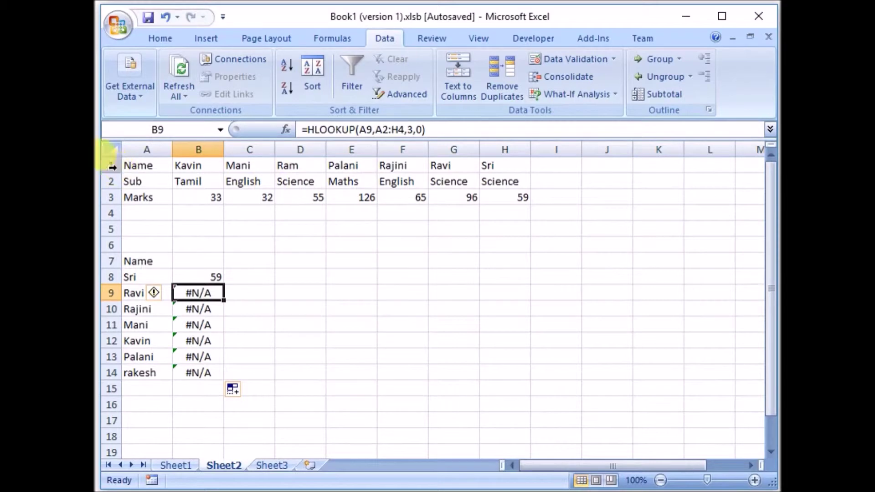
{"action": "left_click_drag", "start_coordinate": [111, 167], "coordinate": [111, 197]}
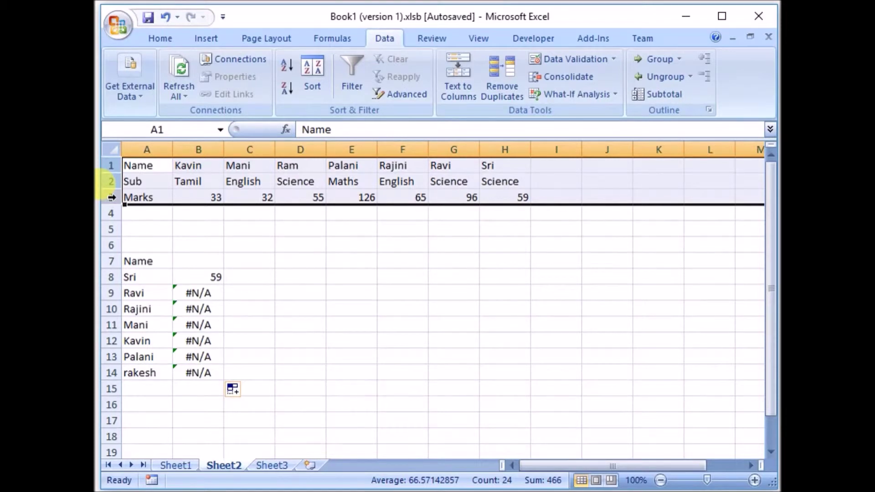
- Compare the source table A1:H3 with the table ranges used in the HLOOKUP formulas in B8 and B9
{"action": "left_click", "coordinate": [153, 165]}
{"action": "left_click_drag", "start_coordinate": [152, 165], "coordinate": [498, 201]}
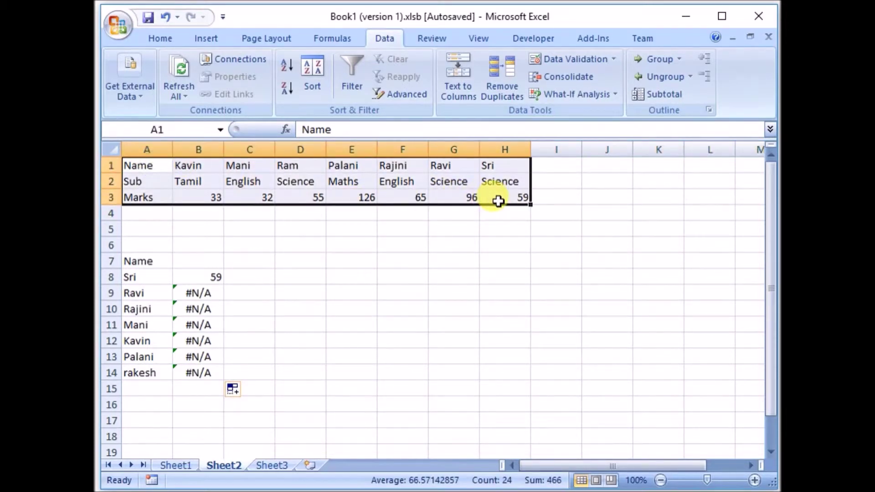
{"action": "left_click", "coordinate": [204, 297]}
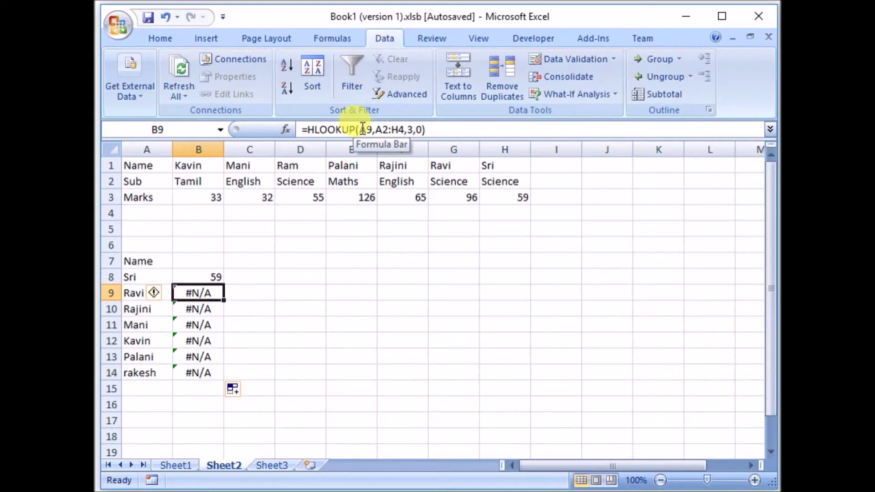
{"action": "key", "text": "Up"}
{"action": "left_click_drag", "start_coordinate": [376, 129], "coordinate": [405, 130]}
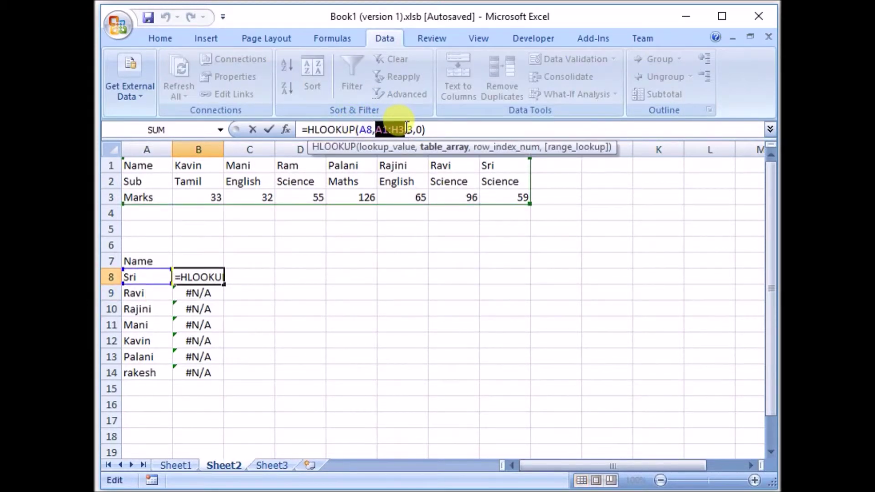
{"action": "key", "text": "Escape"}
{"action": "key", "text": "Down"}
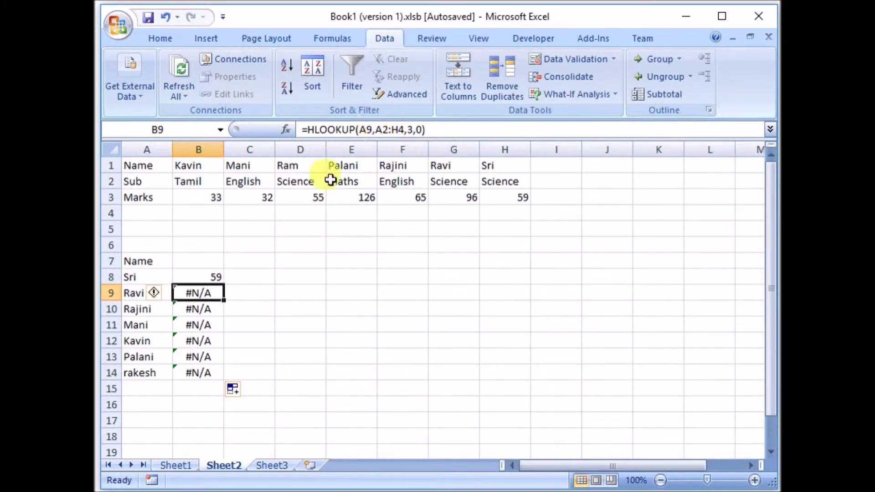
- Make the table range in B8's HLOOKUP formula absolute as $A$1:$H$3, and fill the formula down through B14
{"action": "left_click", "coordinate": [203, 278]}
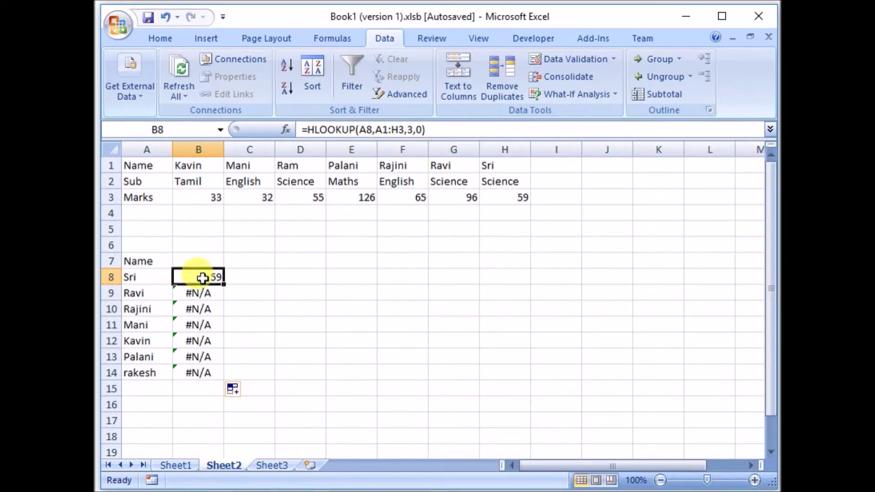
{"action": "left_click", "coordinate": [382, 131]}
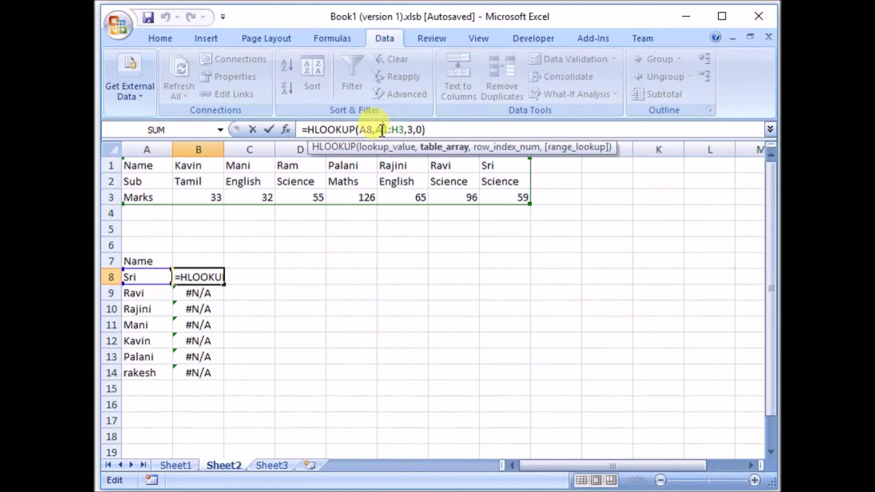
{"action": "key", "text": "F4"}
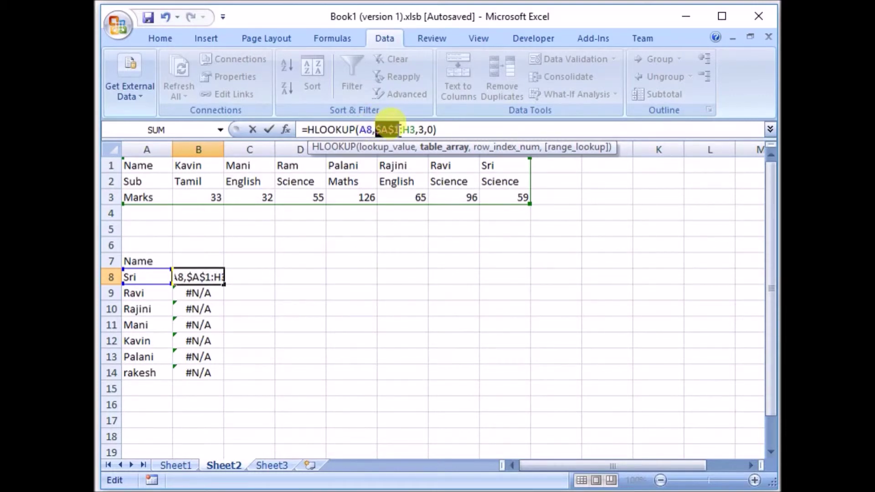
{"action": "left_click", "coordinate": [389, 129]}
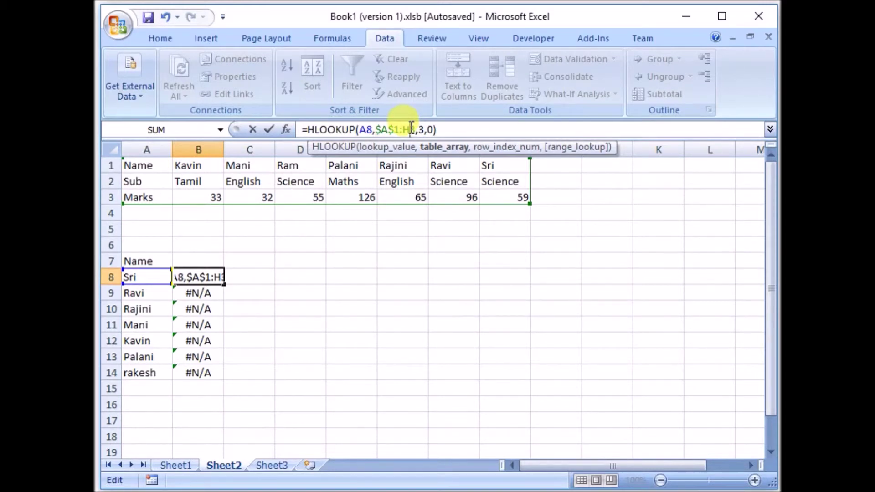
{"action": "key", "text": "F4"}
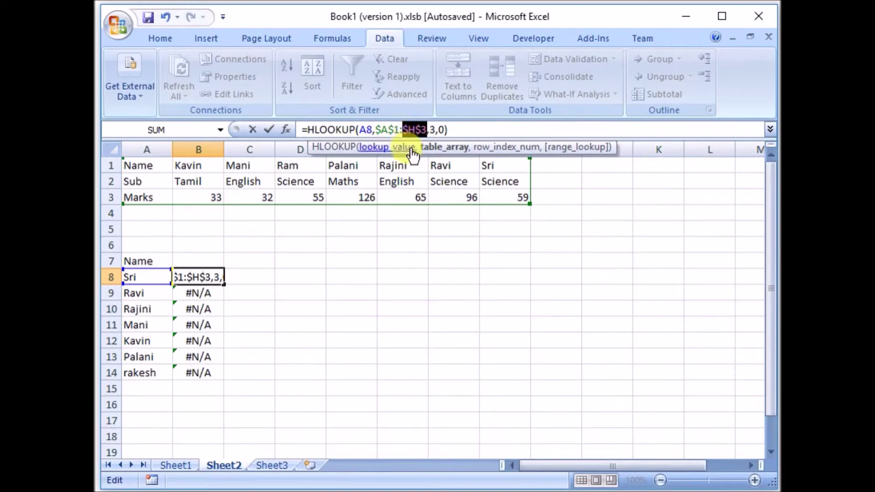
{"action": "left_click", "coordinate": [474, 129]}
{"action": "left_click", "coordinate": [269, 310]}
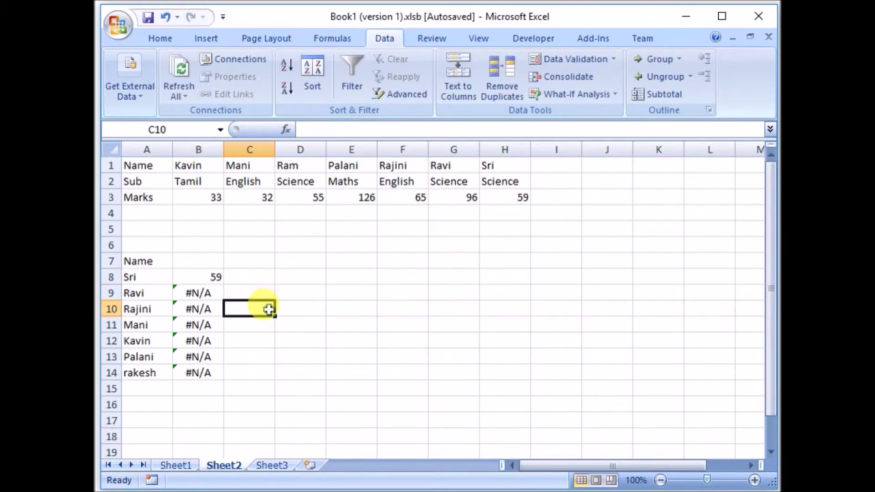
{"action": "left_click", "coordinate": [213, 278]}
{"action": "left_click_drag", "start_coordinate": [225, 283], "coordinate": [215, 375]}
- Examine the table range in each filled HLOOKUP formula from B8 through B12
{"action": "left_click", "coordinate": [206, 276]}
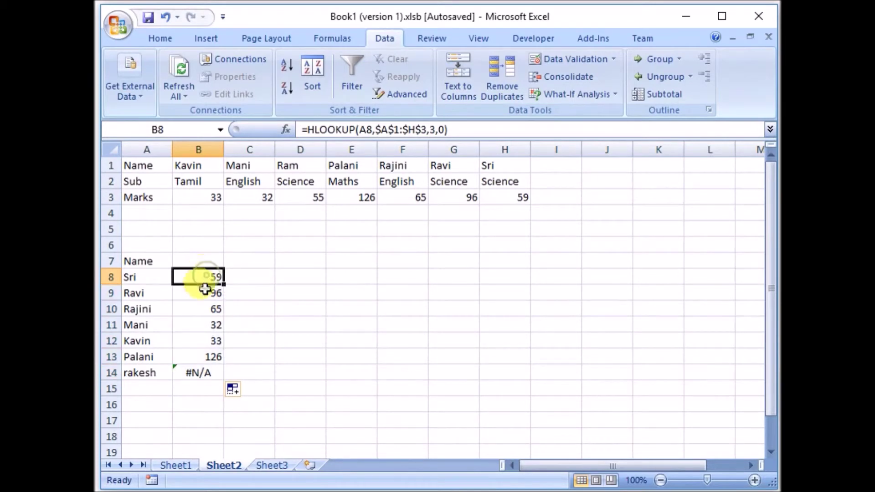
{"action": "left_click", "coordinate": [205, 291]}
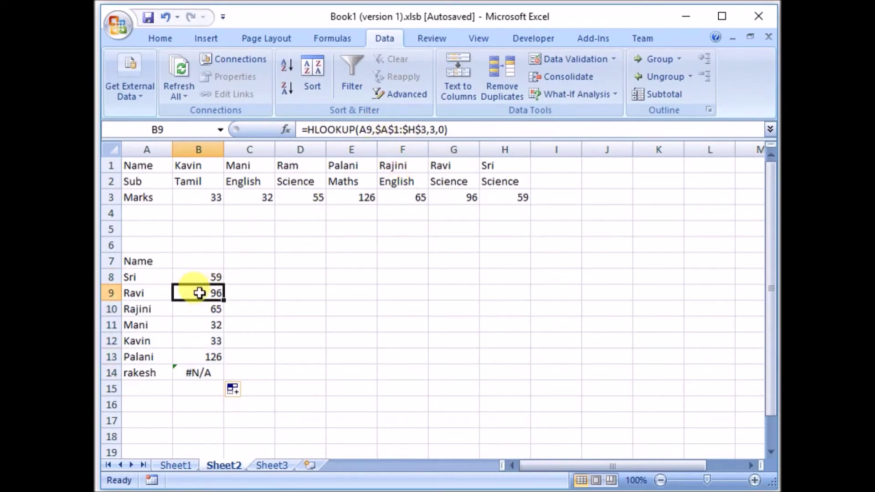
{"action": "left_click", "coordinate": [199, 304]}
{"action": "left_click", "coordinate": [197, 319]}
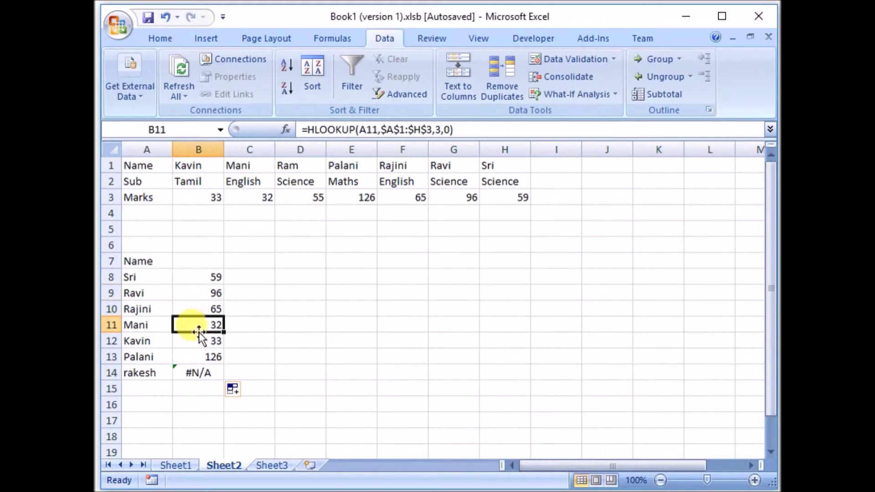
{"action": "left_click", "coordinate": [199, 340]}
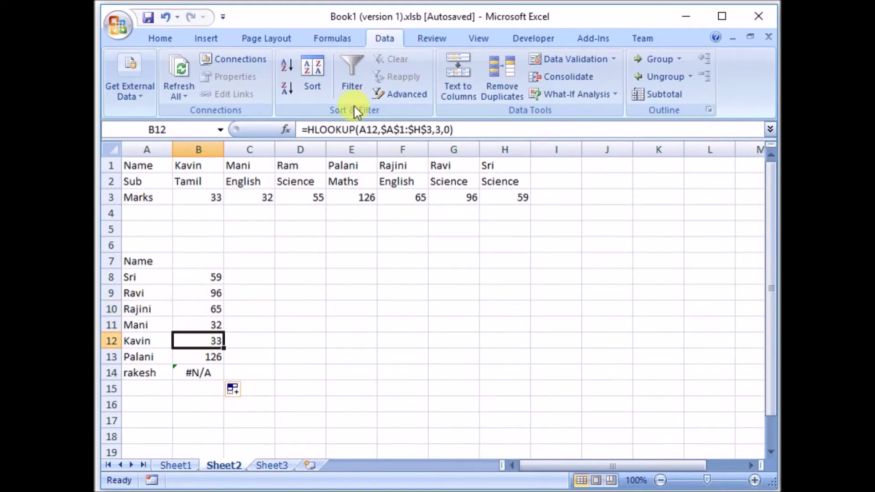
- Compare the names in A12 and A11 with the lookup references in column B's formulas, and recheck B13 and B8
{"action": "left_click", "coordinate": [144, 338]}
{"action": "left_click", "coordinate": [150, 323]}
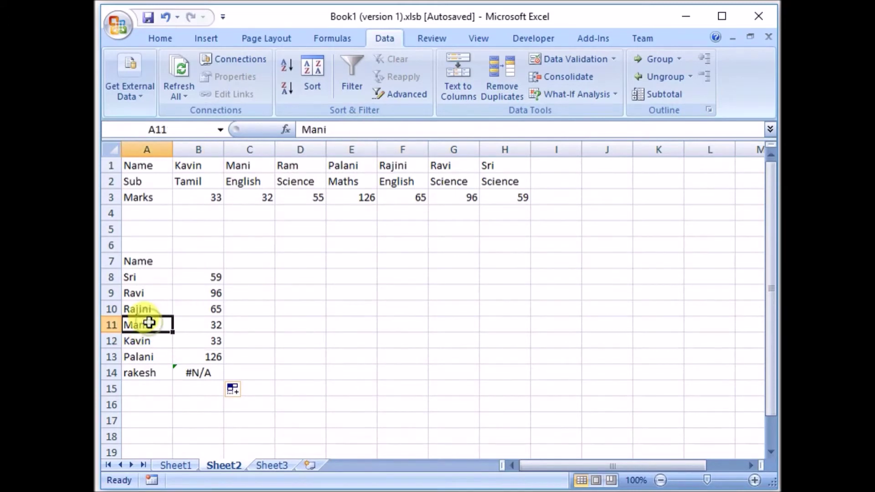
{"action": "left_click", "coordinate": [182, 322]}
{"action": "key", "text": "Down"}
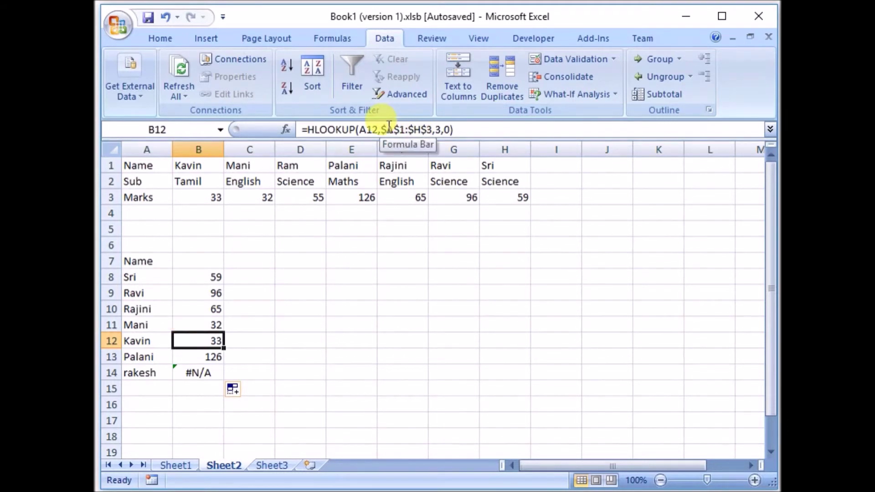
{"action": "left_click", "coordinate": [197, 355]}
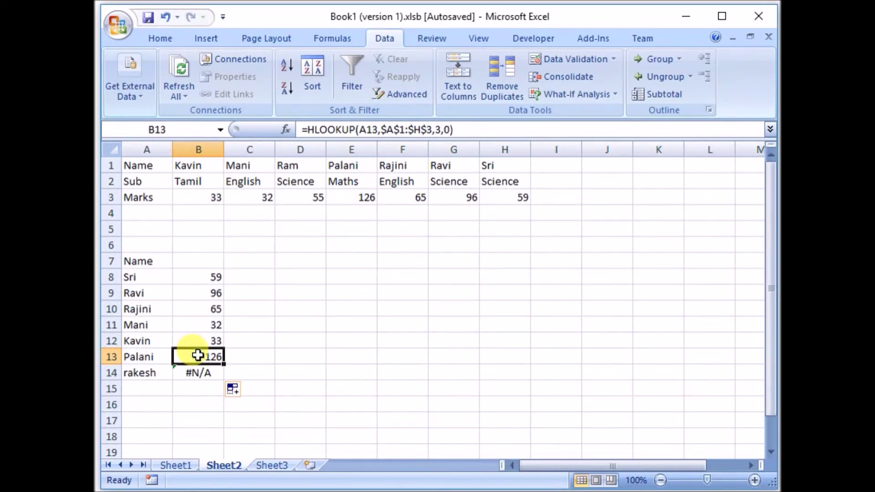
{"action": "left_click", "coordinate": [201, 279]}
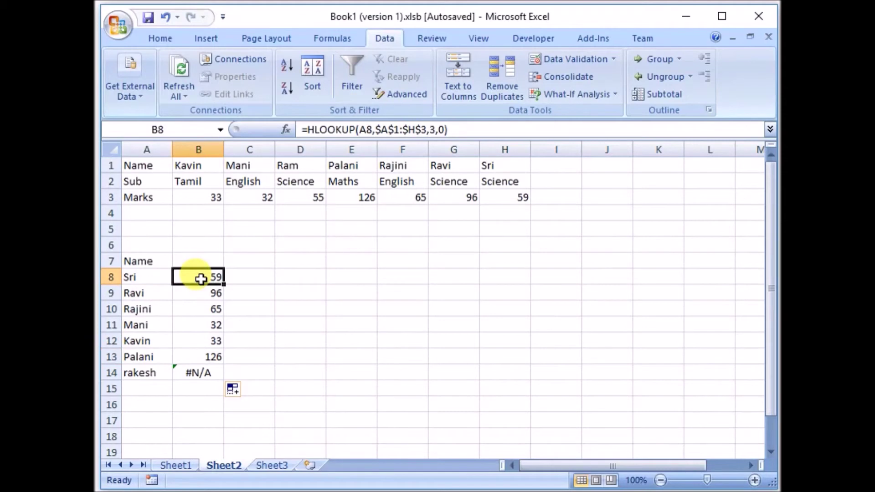